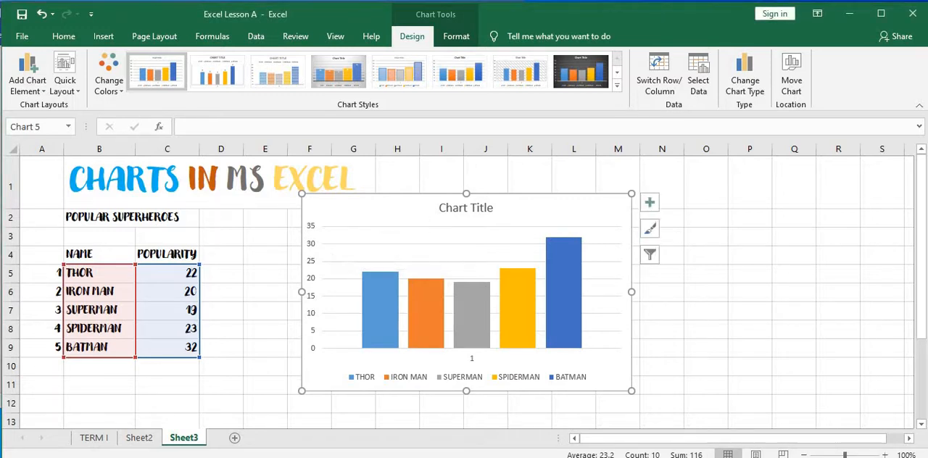
# - Move the column chart closer to the superheroes table, with its left edge in column E
pyautogui.moveTo(329, 255); pyautogui.dragTo(281, 276)
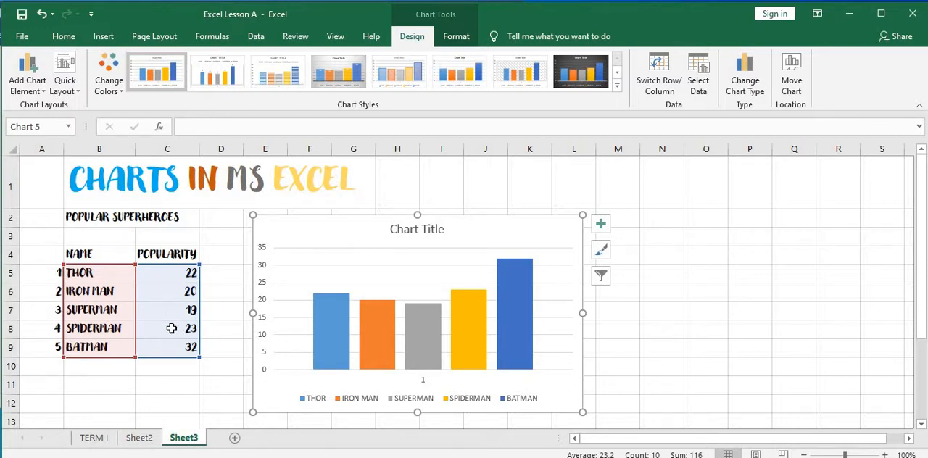
pyautogui.click(172, 350)
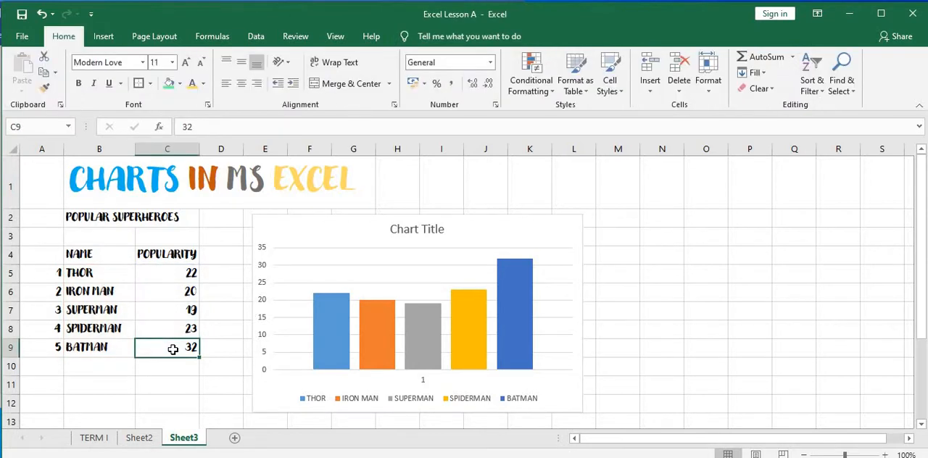
pyautogui.click(276, 406)
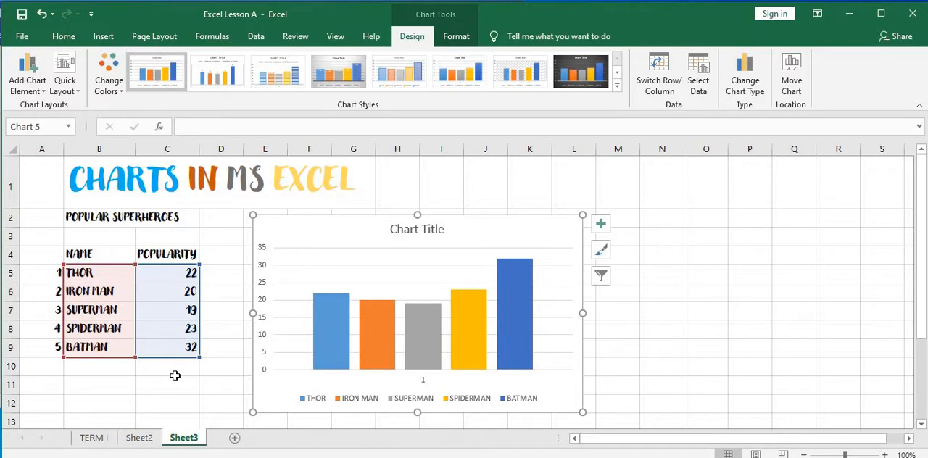
# - Set Superman's popularity in C7 to 11 and Spiderman's in C8 to 40
pyautogui.click(181, 313)
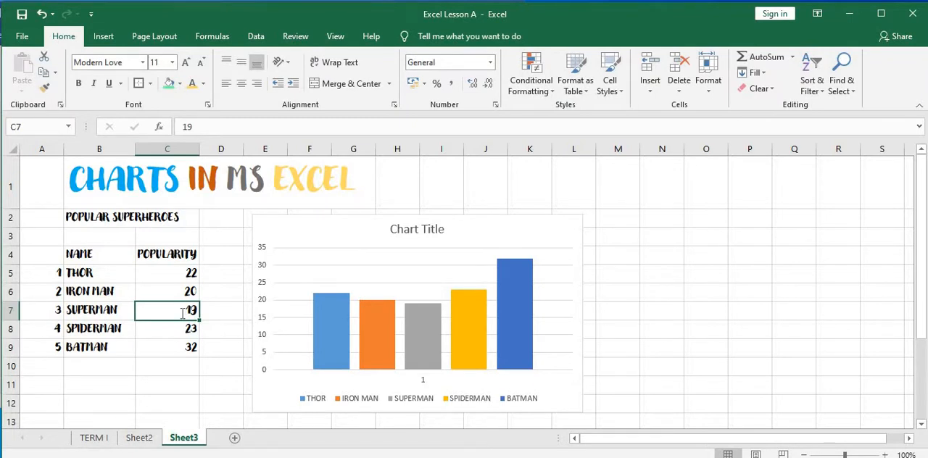
pyautogui.write('11')
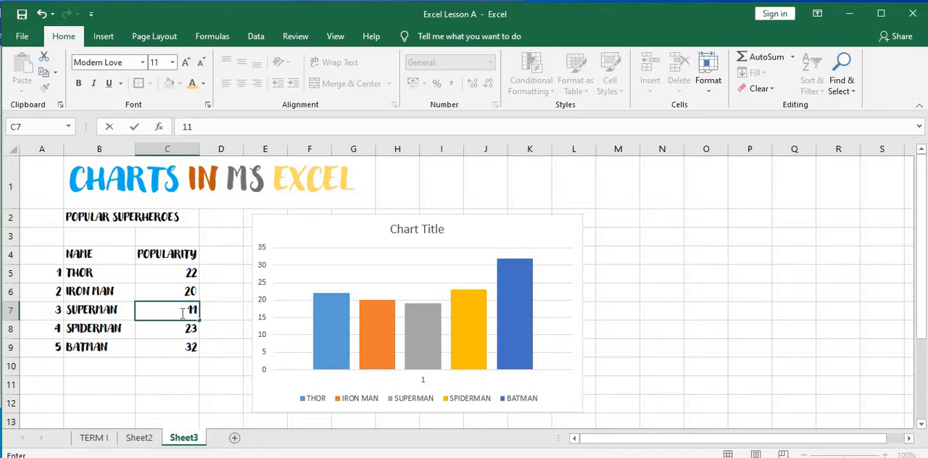
pyautogui.press('Return')
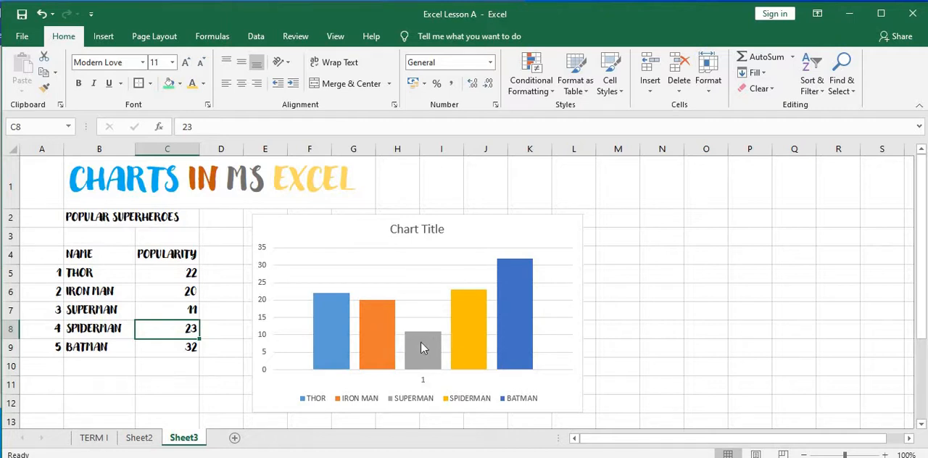
pyautogui.moveTo(422, 348)
pyautogui.write('40')
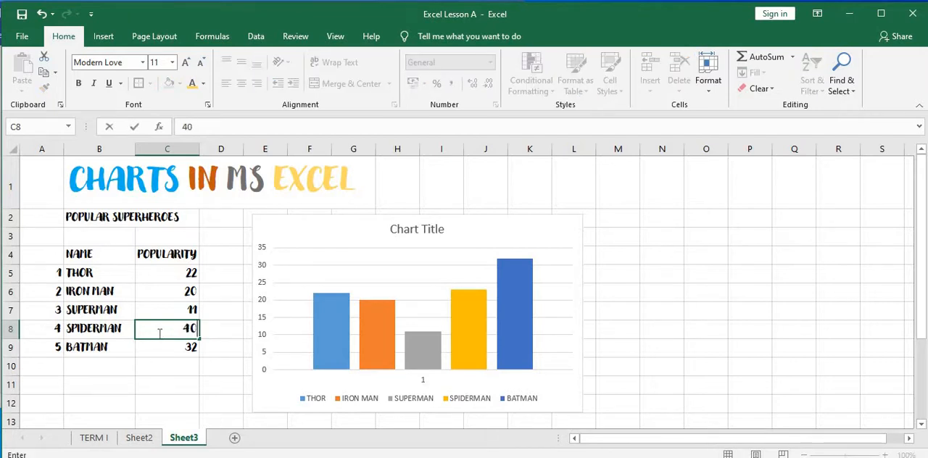
pyautogui.press('Return')
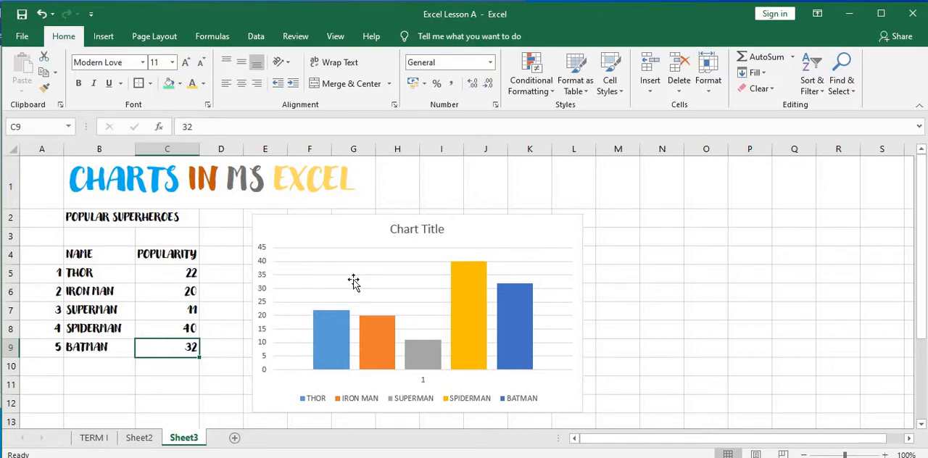
pyautogui.moveTo(485, 275)
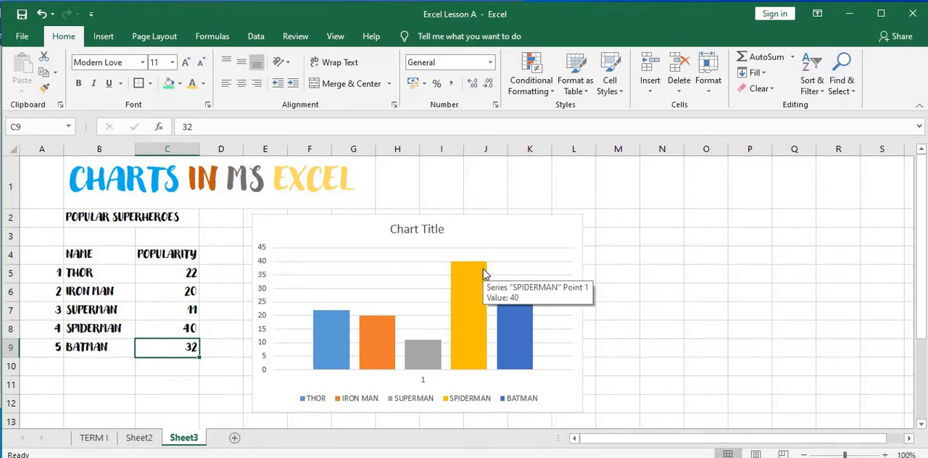
pyautogui.moveTo(508, 369)
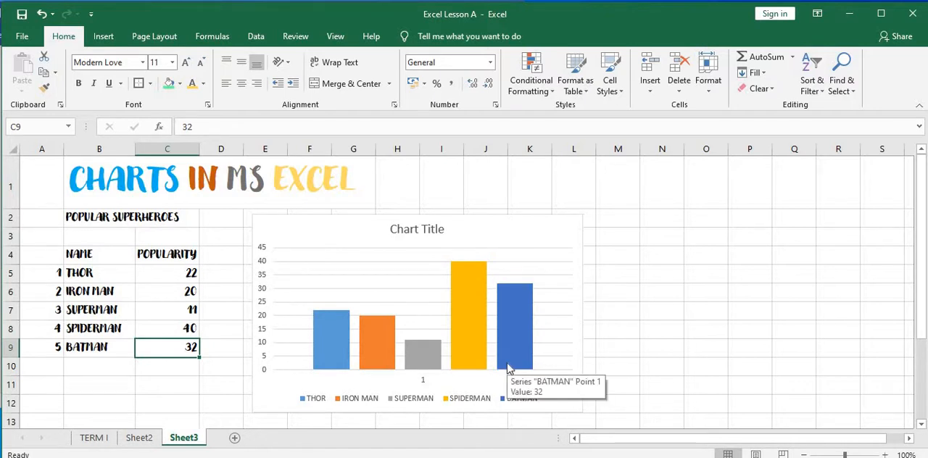
# - Widen the column chart out to column P, and shrink it back to about column K
pyautogui.click(570, 408)
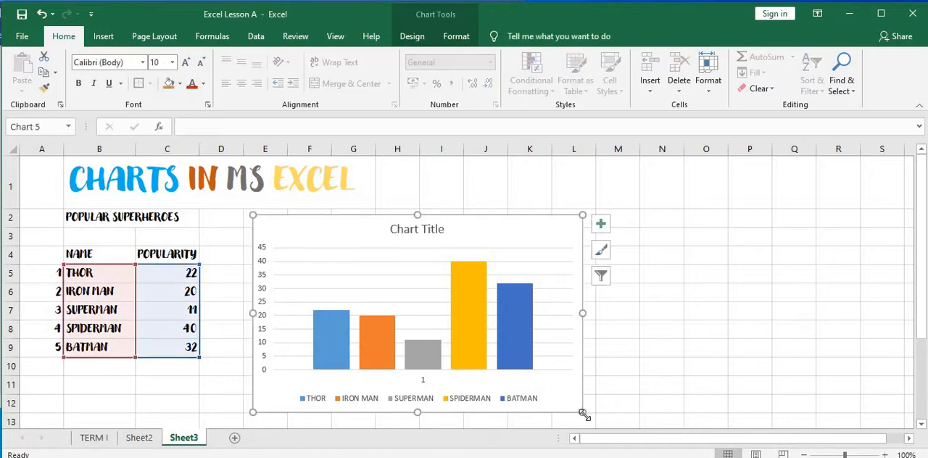
pyautogui.moveTo(584, 415); pyautogui.dragTo(762, 413)
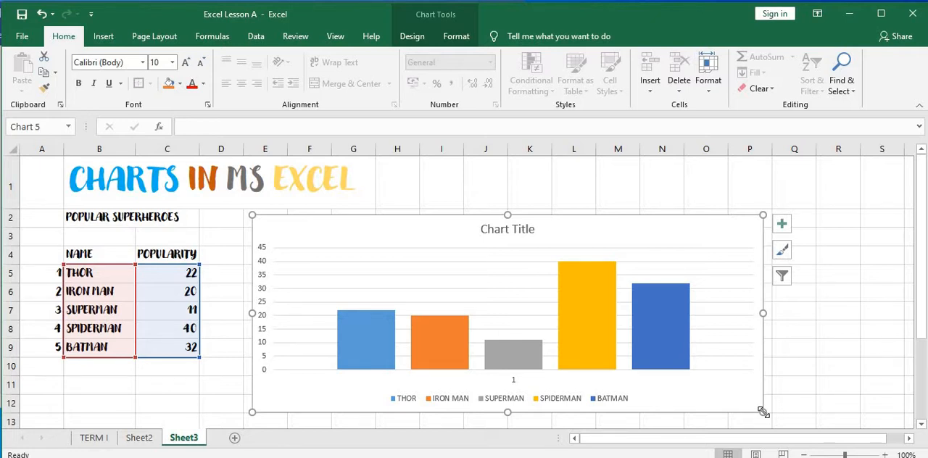
pyautogui.moveTo(762, 412); pyautogui.dragTo(560, 400)
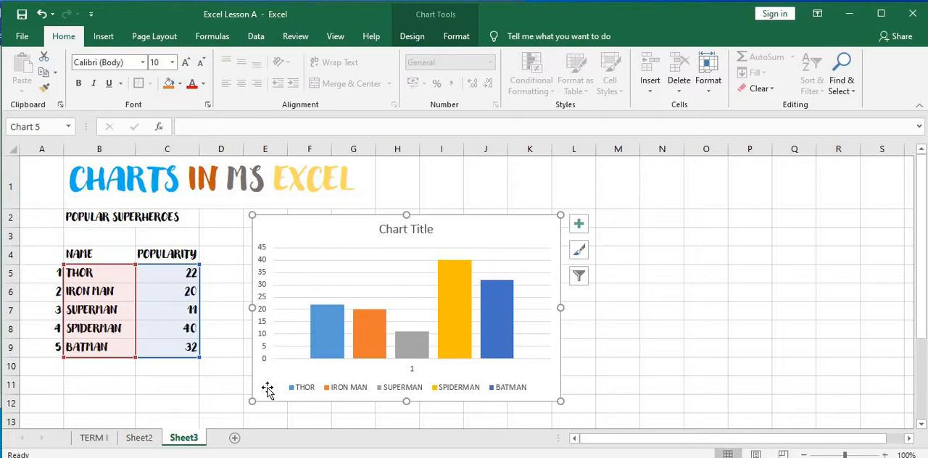
# - Delete the column chart from the sheet
pyautogui.press('Delete')
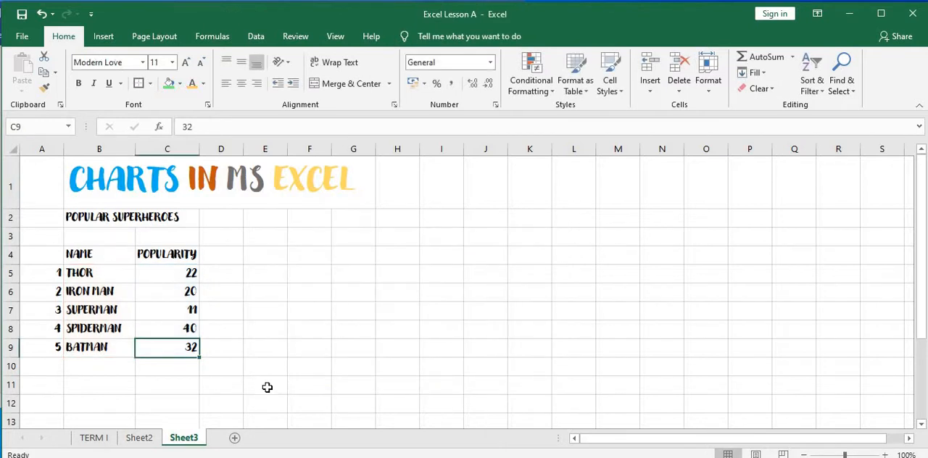
pyautogui.click(193, 369)
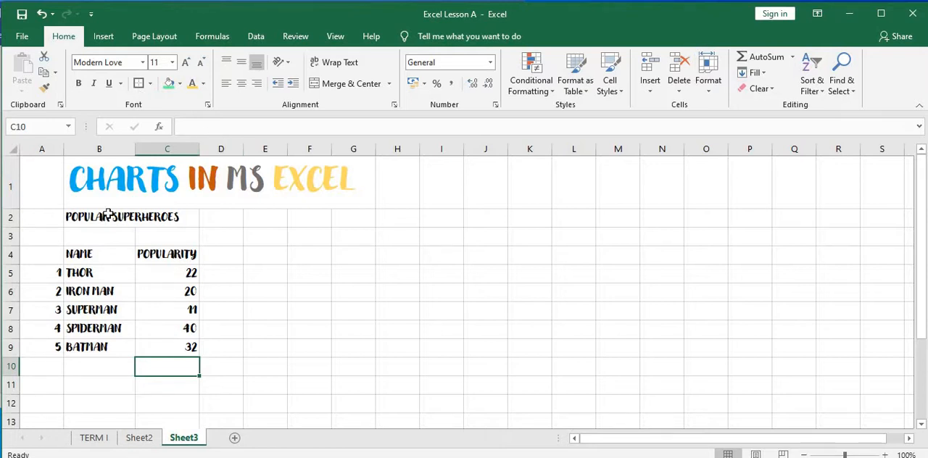
# - Insert a 3-D Pie chart from the superhero names and popularity values in B5:C9
pyautogui.moveTo(95, 273); pyautogui.dragTo(153, 342)
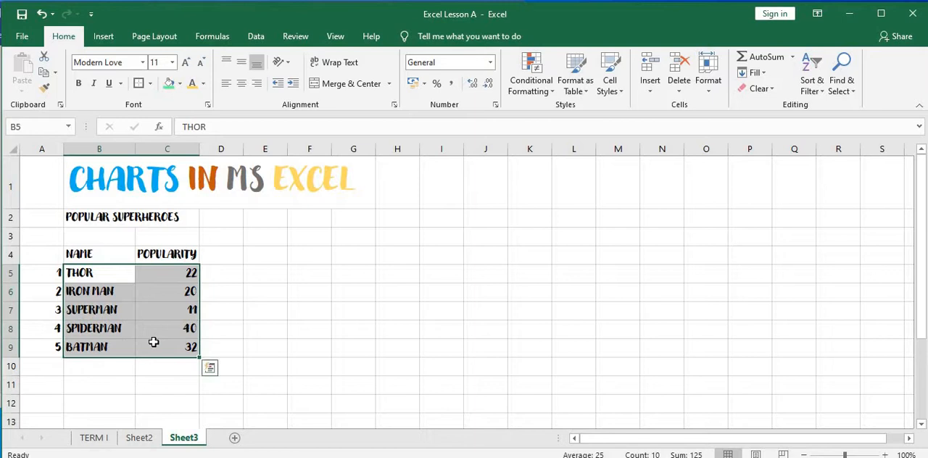
pyautogui.click(103, 36)
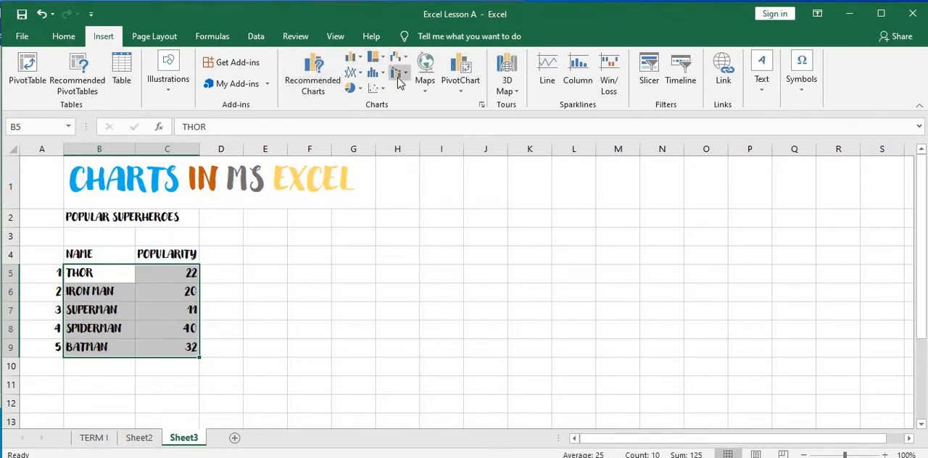
pyautogui.click(327, 90)
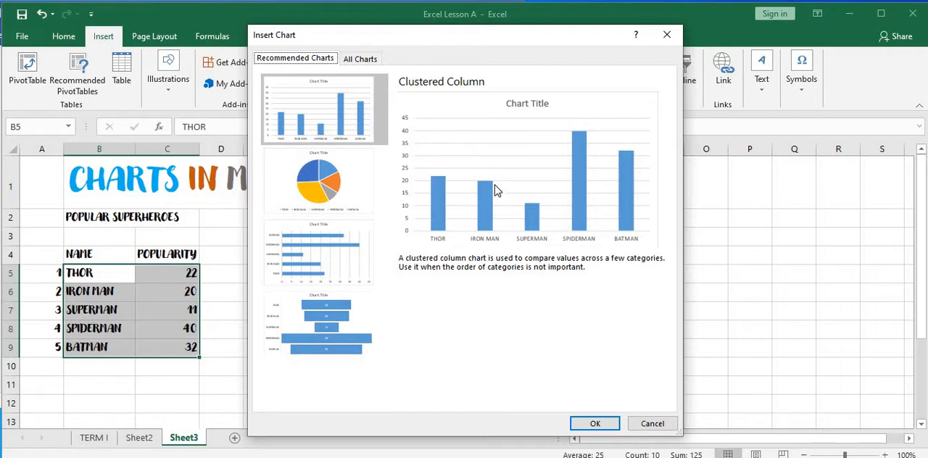
pyautogui.click(355, 63)
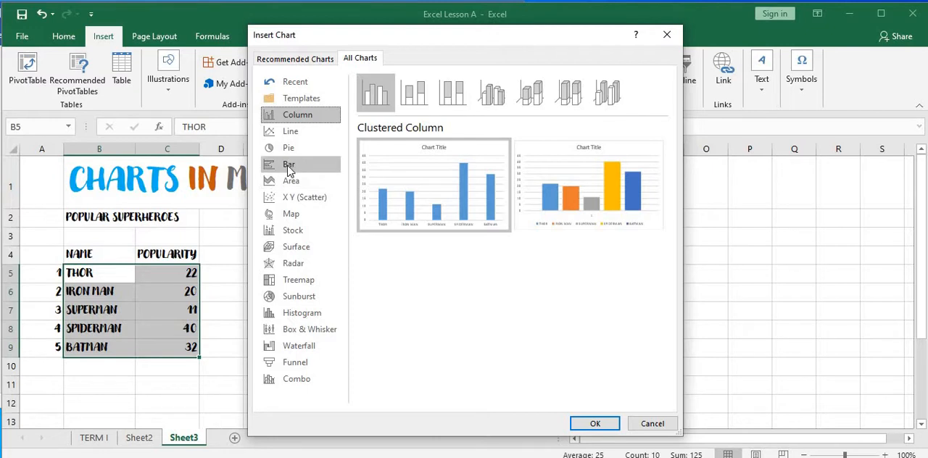
pyautogui.click(319, 151)
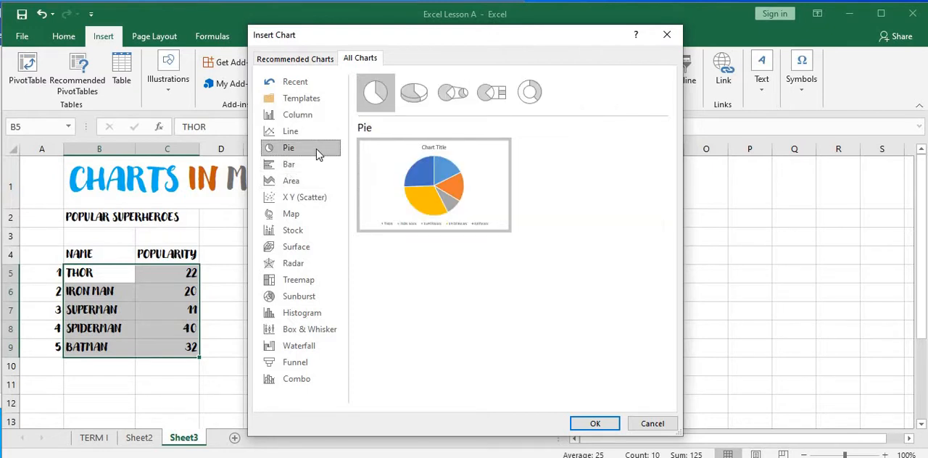
pyautogui.moveTo(443, 179)
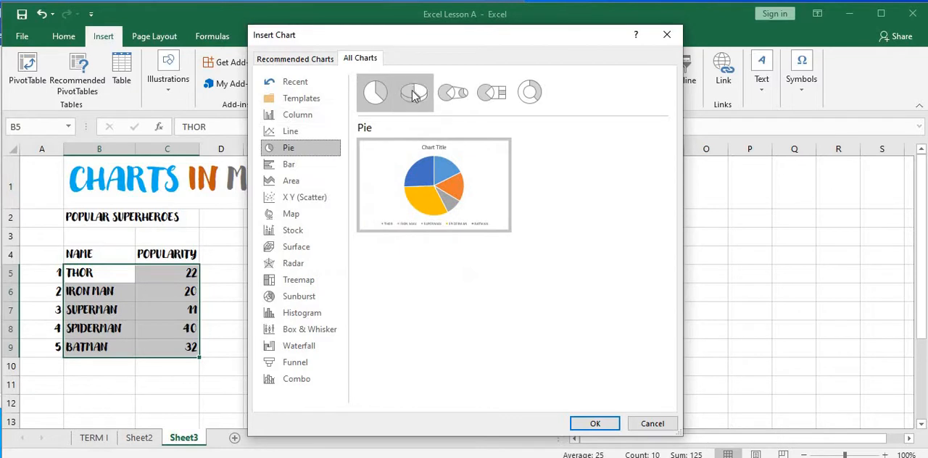
pyautogui.click(531, 90)
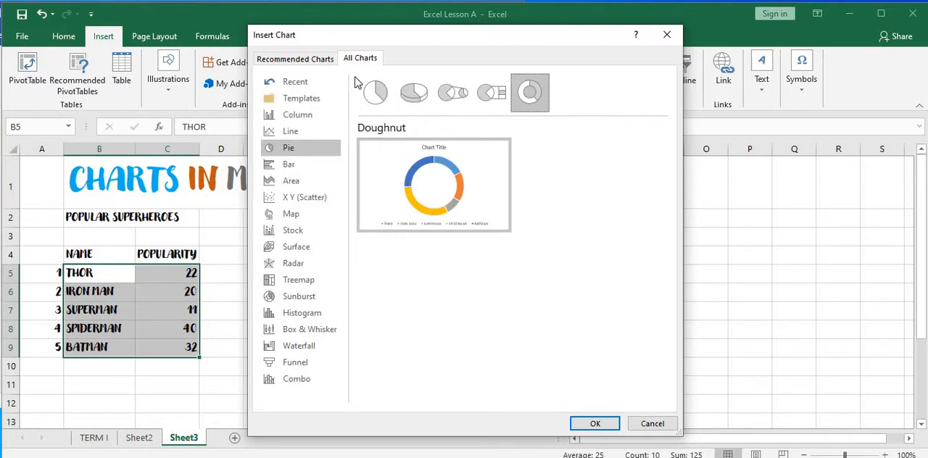
pyautogui.click(382, 108)
pyautogui.click(429, 98)
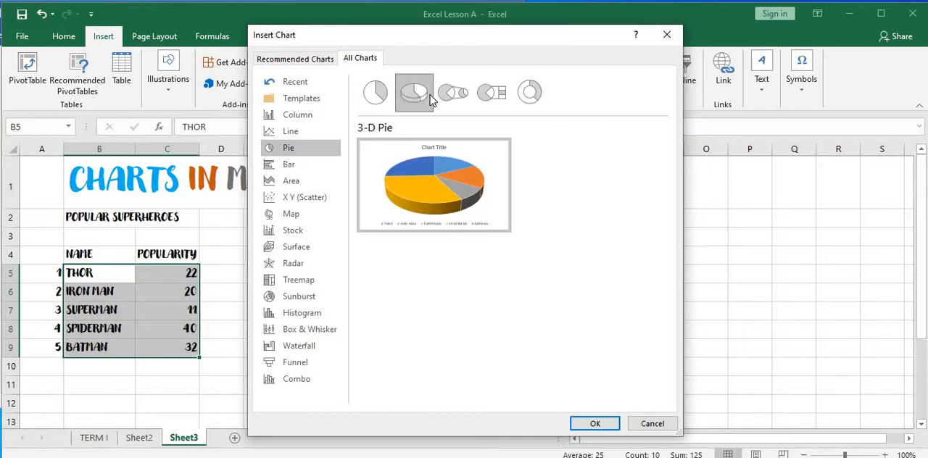
pyautogui.click(595, 424)
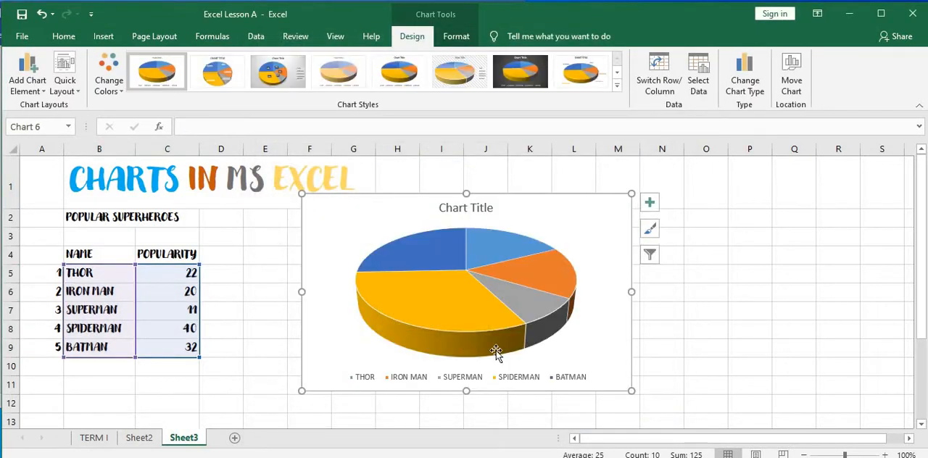
# - Change the 3-D pie chart to a Clustered Bar chart with a separately coloured series for each superhero
pyautogui.moveTo(403, 306)
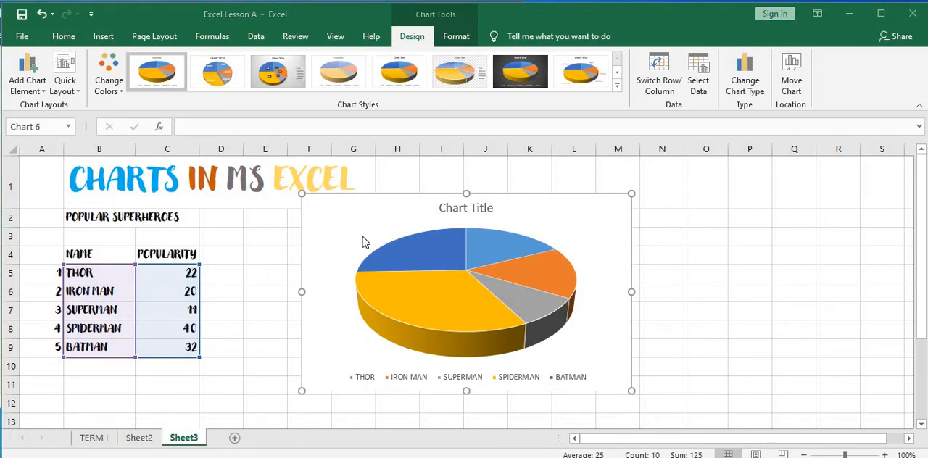
pyautogui.click(618, 220)
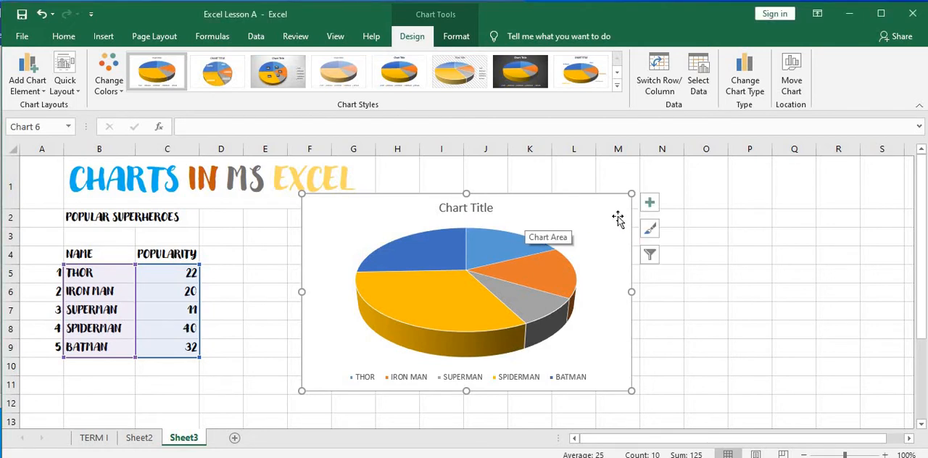
pyautogui.rightClick(619, 220)
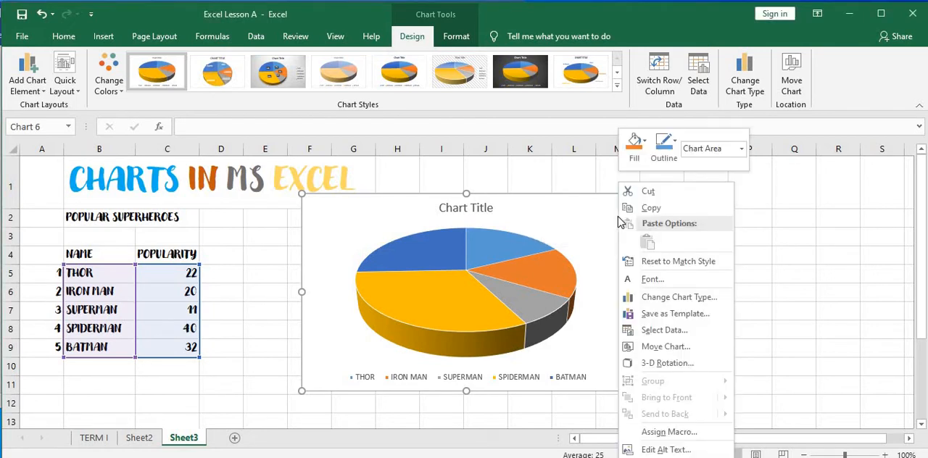
pyautogui.click(720, 302)
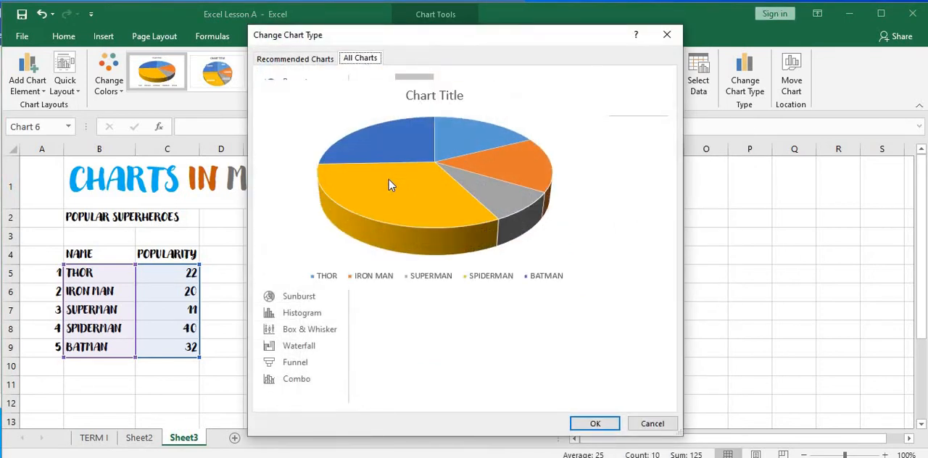
pyautogui.click(295, 170)
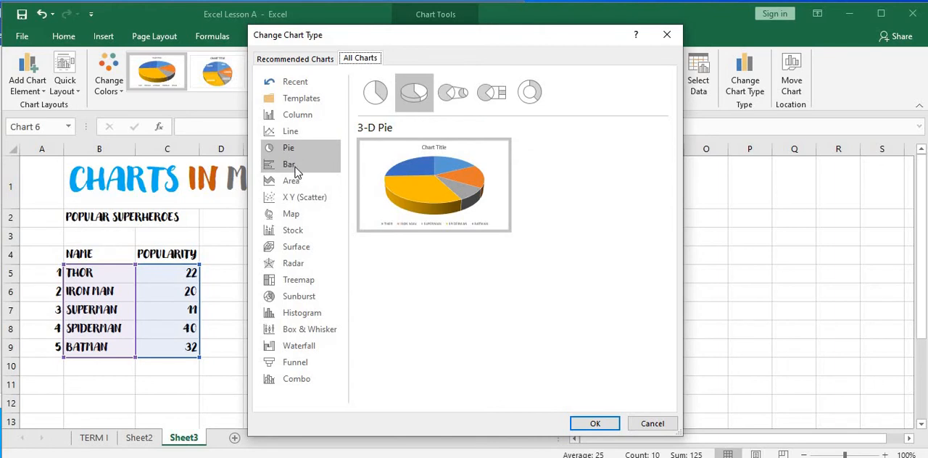
pyautogui.moveTo(549, 180)
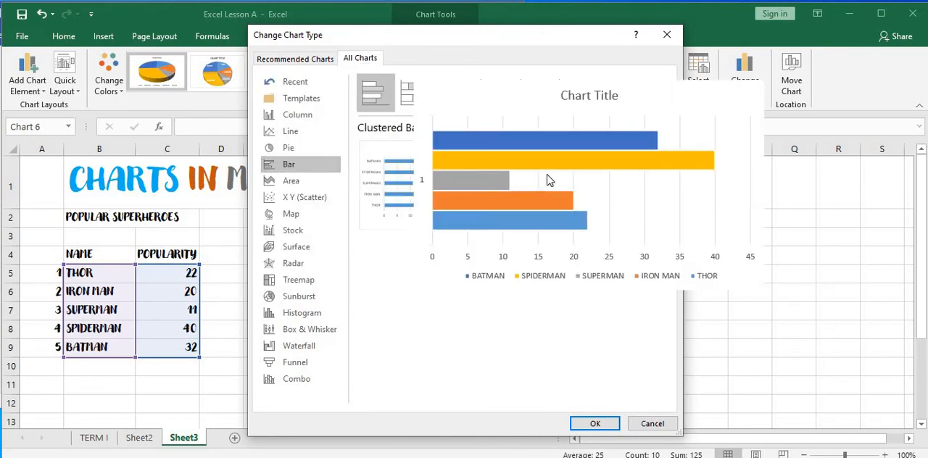
pyautogui.click(595, 425)
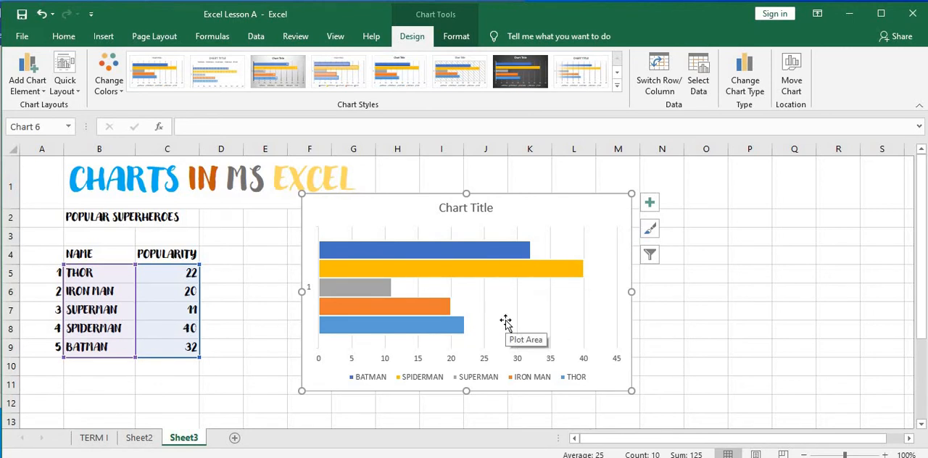
# - Try several chart styles on the bar chart and apply the light one with gradient bars and data labels
pyautogui.click(213, 77)
pyautogui.click(262, 76)
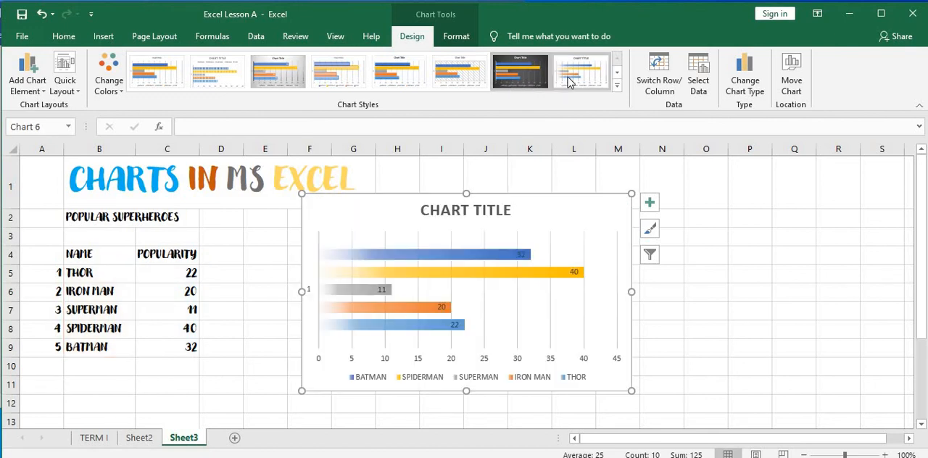
pyautogui.click(570, 81)
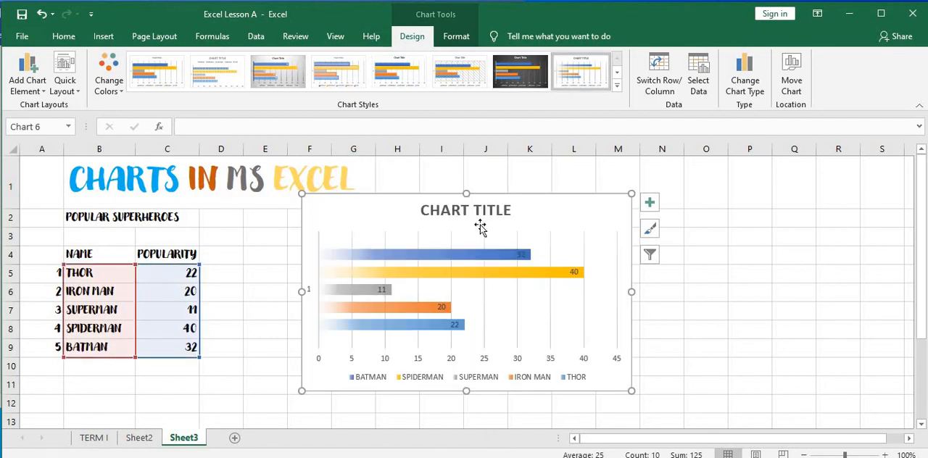
# - Open the bar chart's type settings and preview the Clustered Column and Stacked Line with Markers variants
pyautogui.rightClick(598, 210)
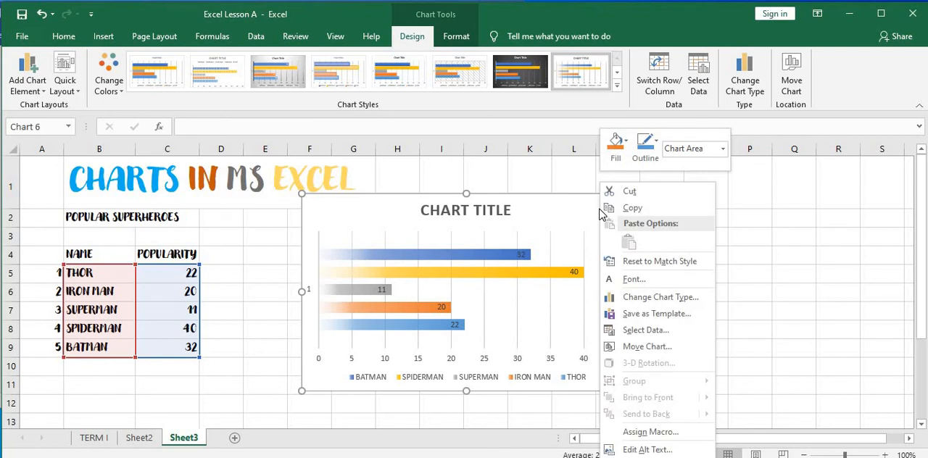
pyautogui.click(674, 298)
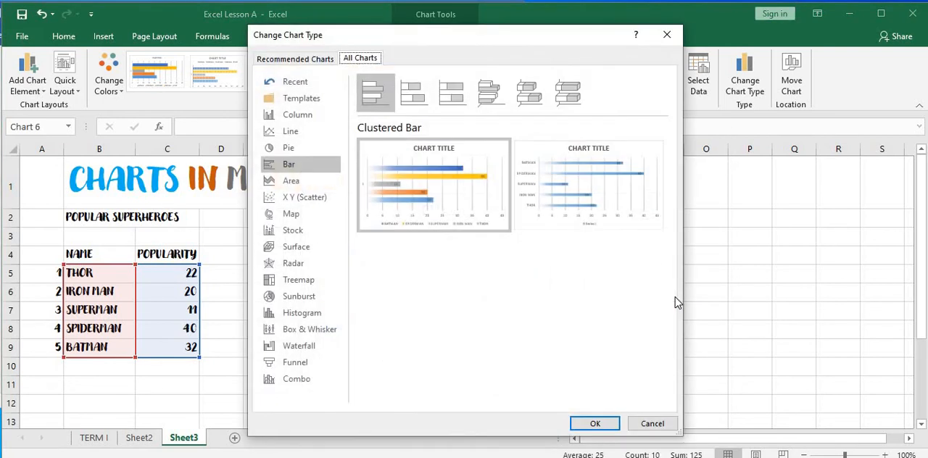
pyautogui.click(315, 116)
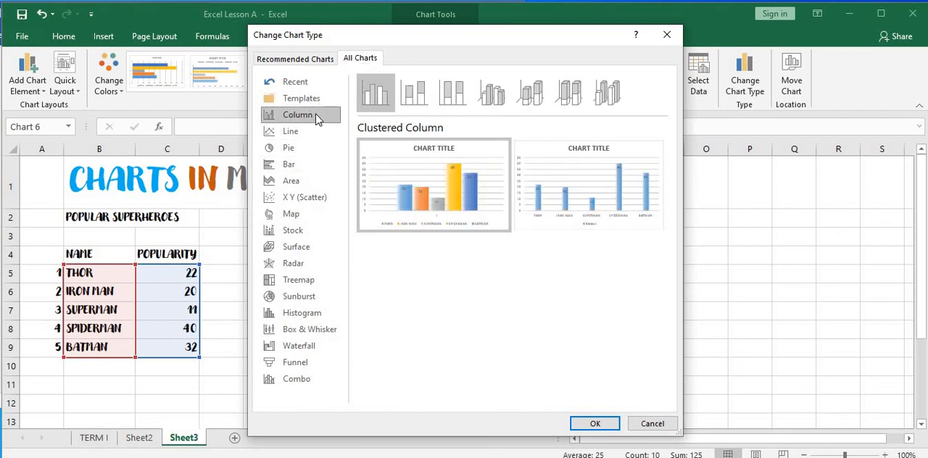
pyautogui.click(307, 133)
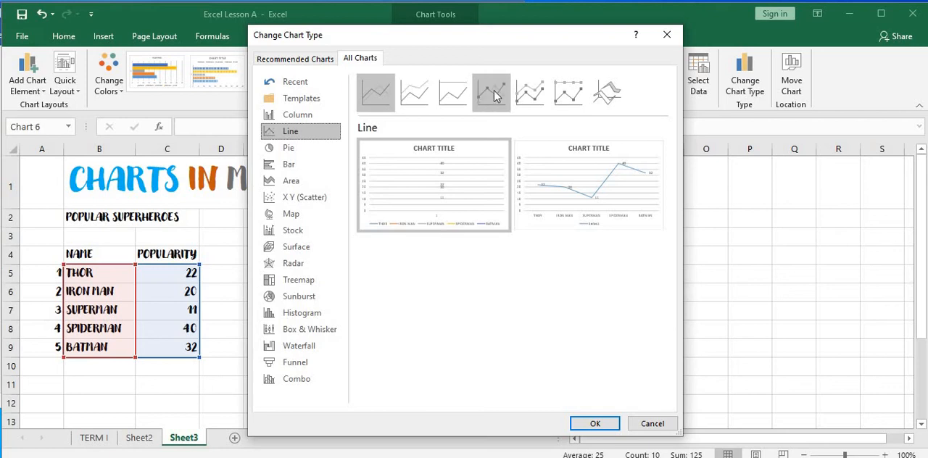
pyautogui.click(539, 98)
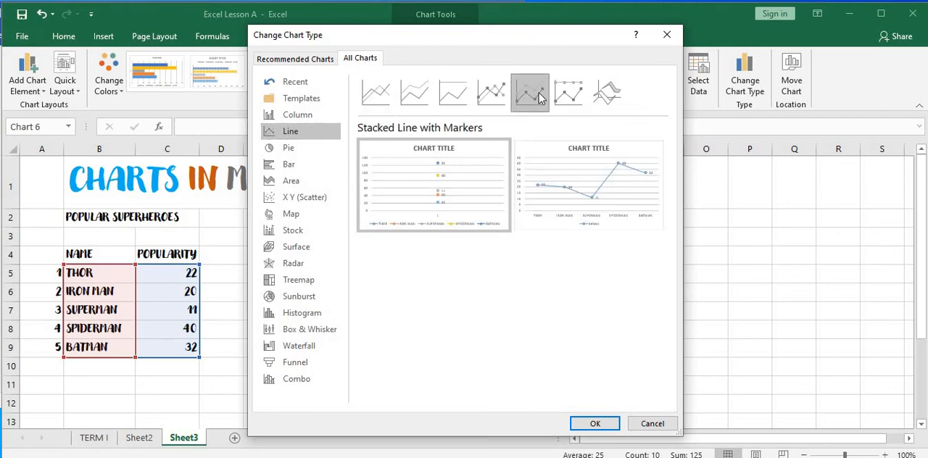
pyautogui.moveTo(526, 190)
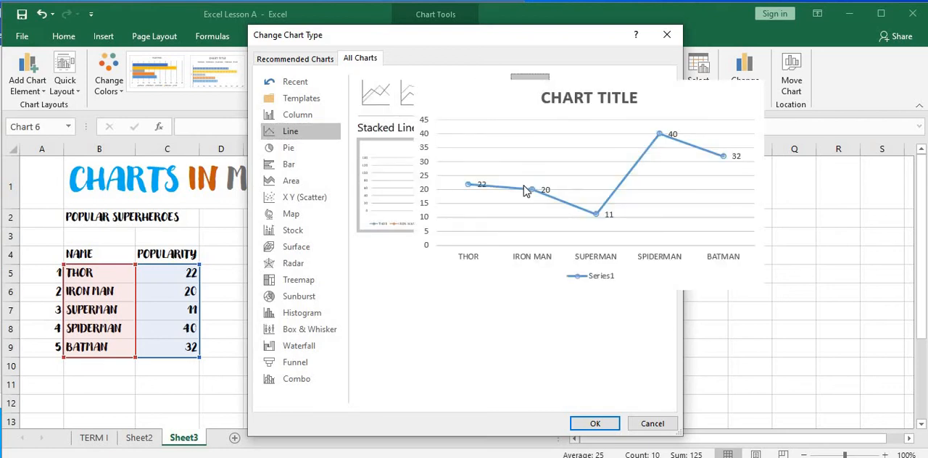
pyautogui.moveTo(425, 179)
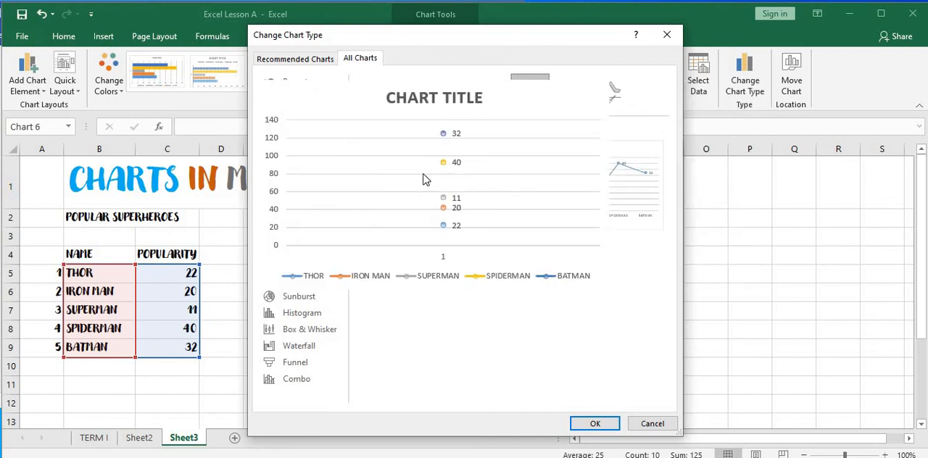
# - Examine the Histogram, Waterfall, Funnel, Combo, Radar, Treemap, Sunburst, Bar and Pie previews for the superhero data
pyautogui.click(313, 318)
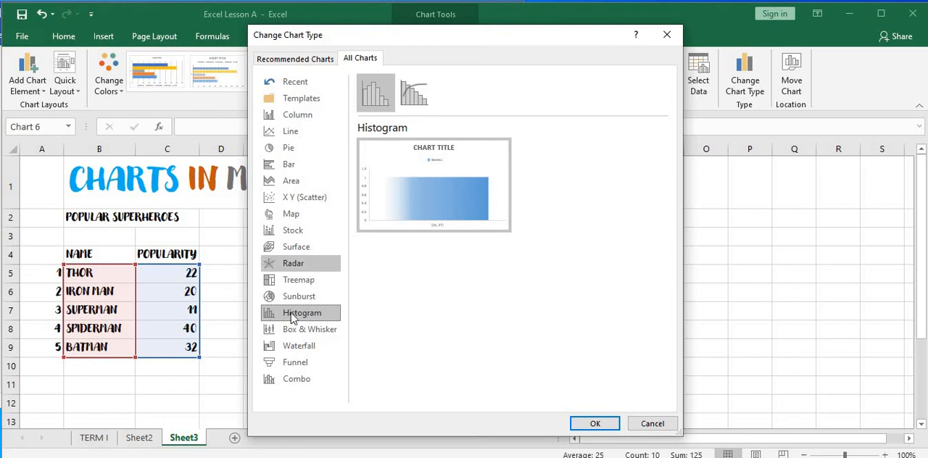
pyautogui.click(305, 346)
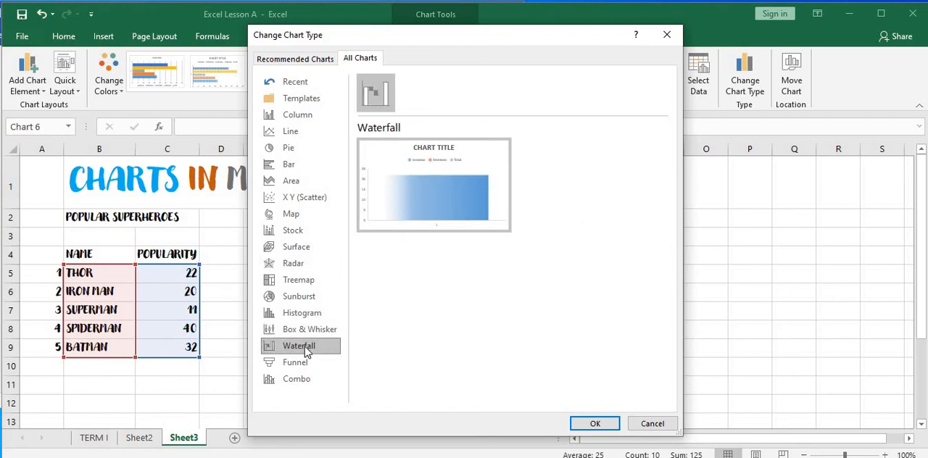
pyautogui.click(315, 368)
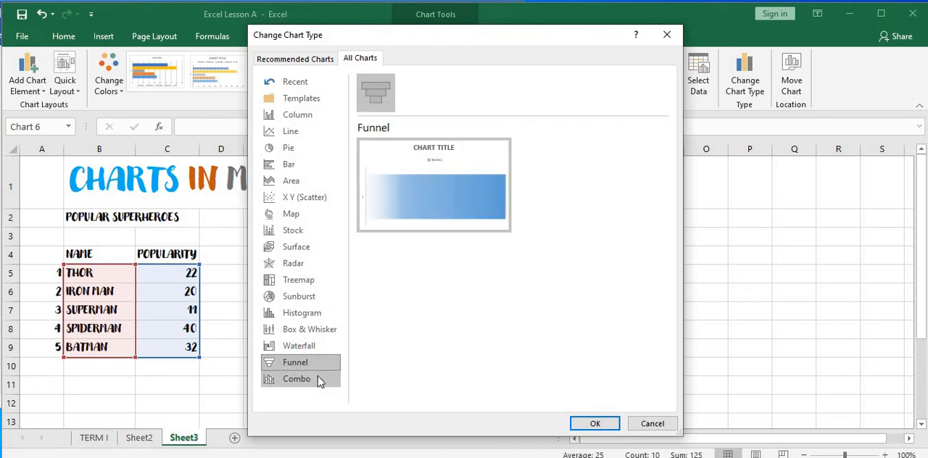
pyautogui.click(317, 378)
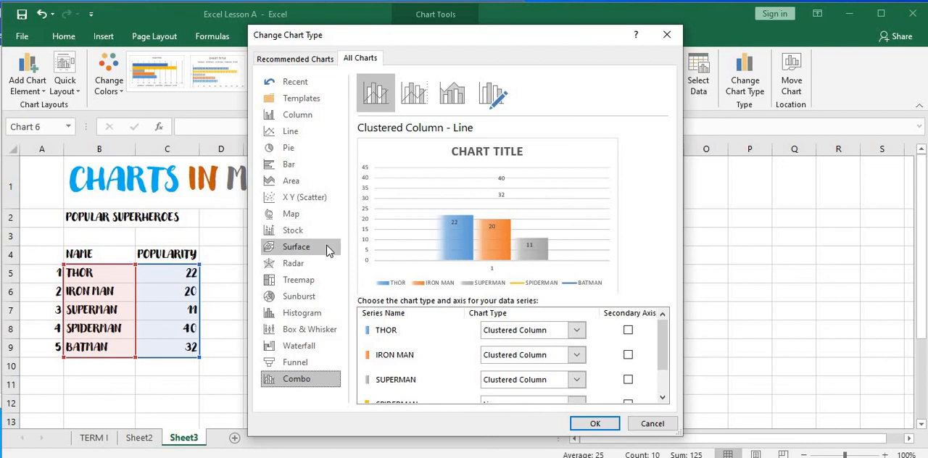
pyautogui.click(326, 267)
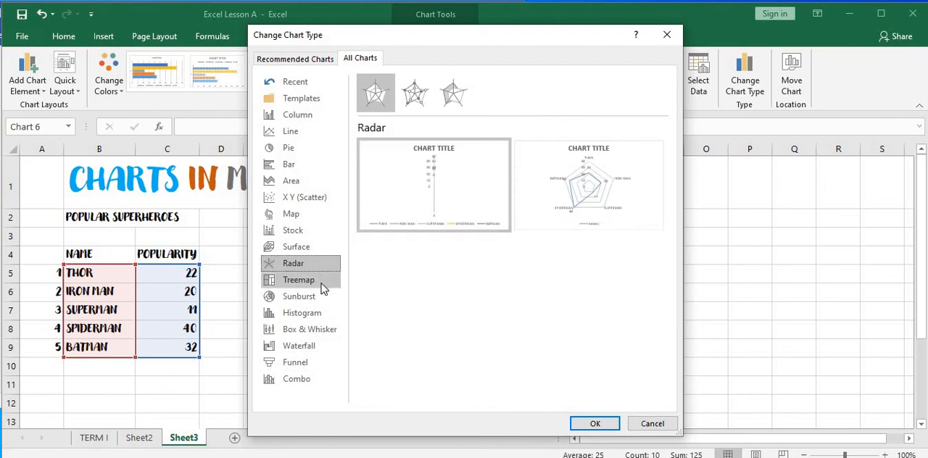
pyautogui.click(321, 286)
pyautogui.click(323, 298)
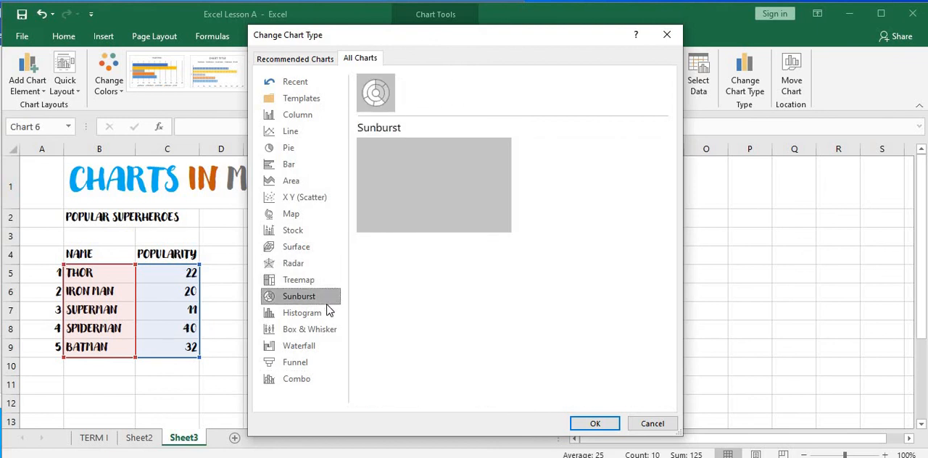
pyautogui.click(304, 166)
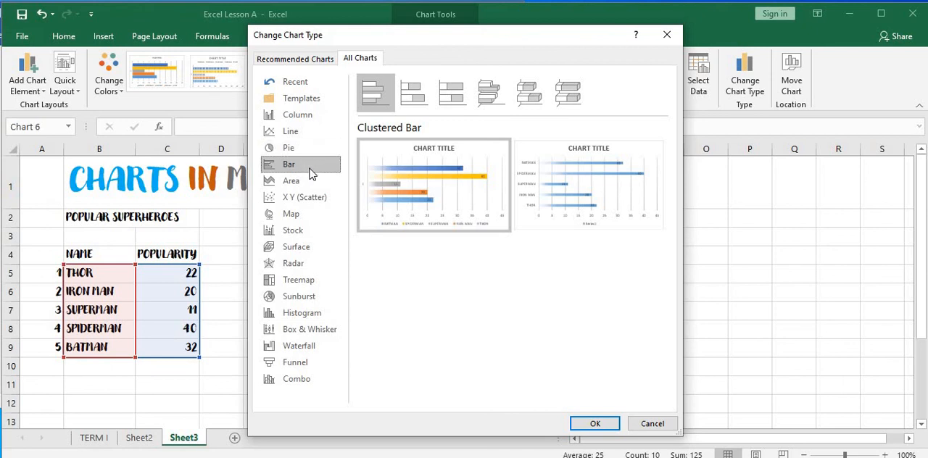
pyautogui.click(319, 148)
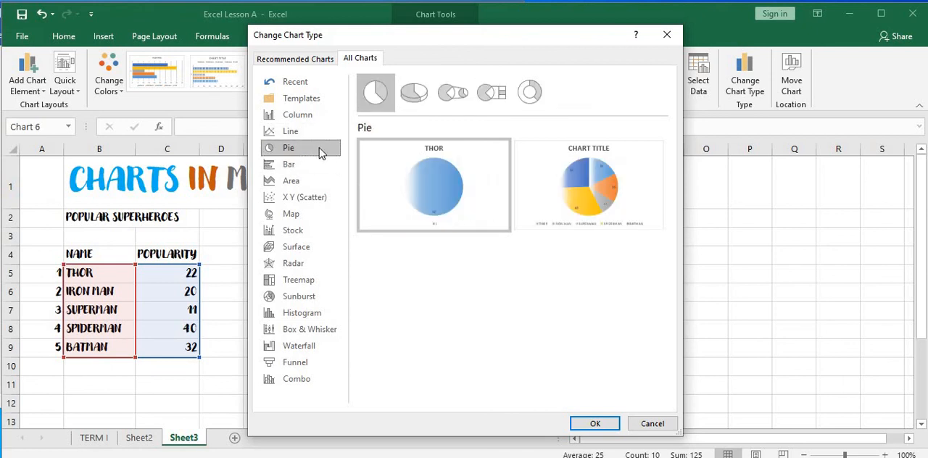
pyautogui.moveTo(569, 181)
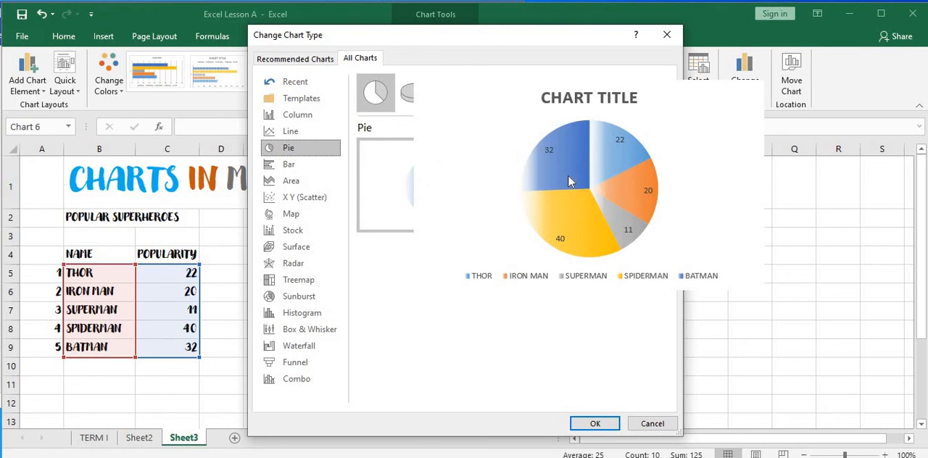
# - Change the bar chart to a 3-D Clustered Column chart with a separately coloured series for each superhero
pyautogui.click(313, 117)
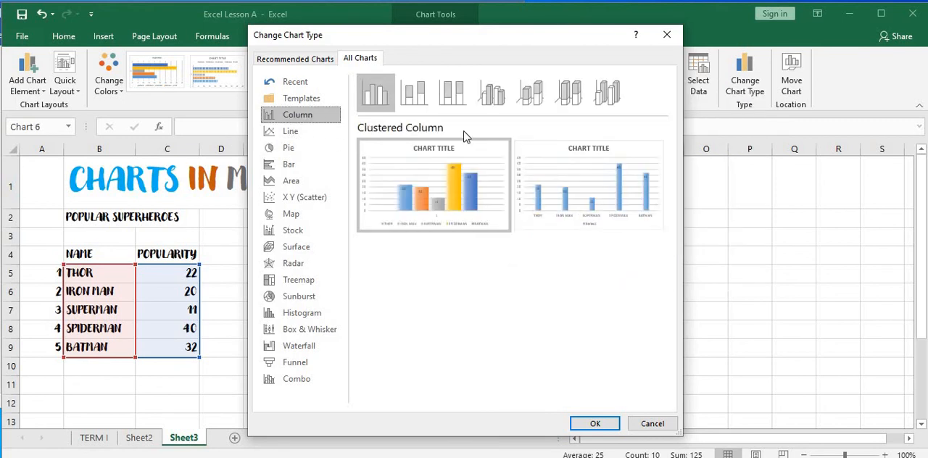
pyautogui.click(500, 98)
pyautogui.moveTo(455, 158)
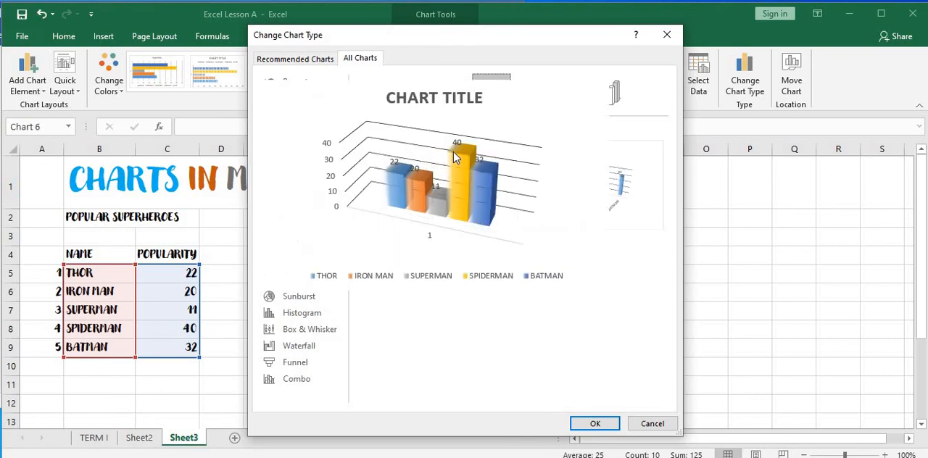
pyautogui.click(594, 425)
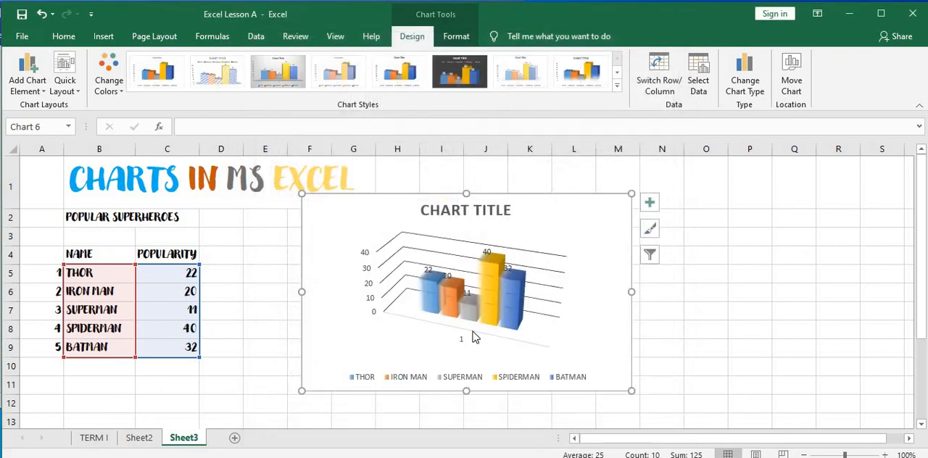